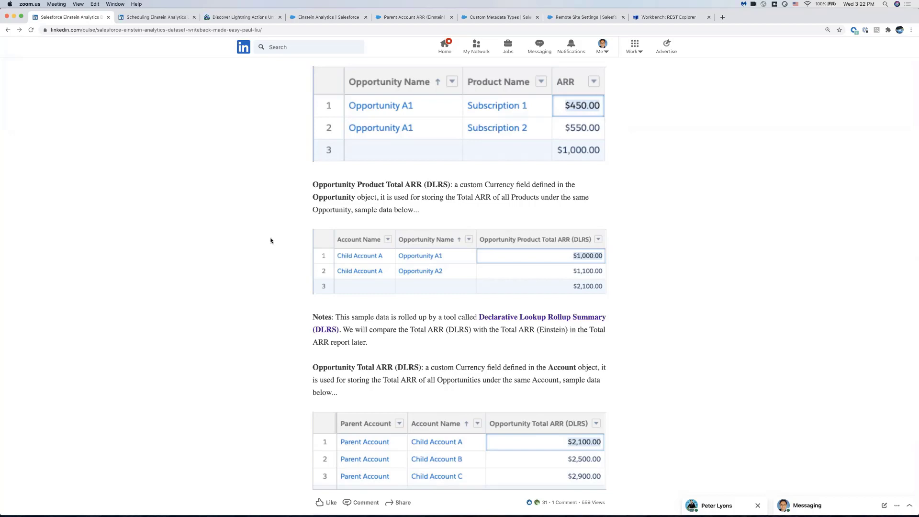
Switch to the Total ARR Summary lens in Einstein Analytics, examine its product, opportunity and child account ARR columns, and show its SAQL query.
left_click(312, 22)
left_click(311, 21)
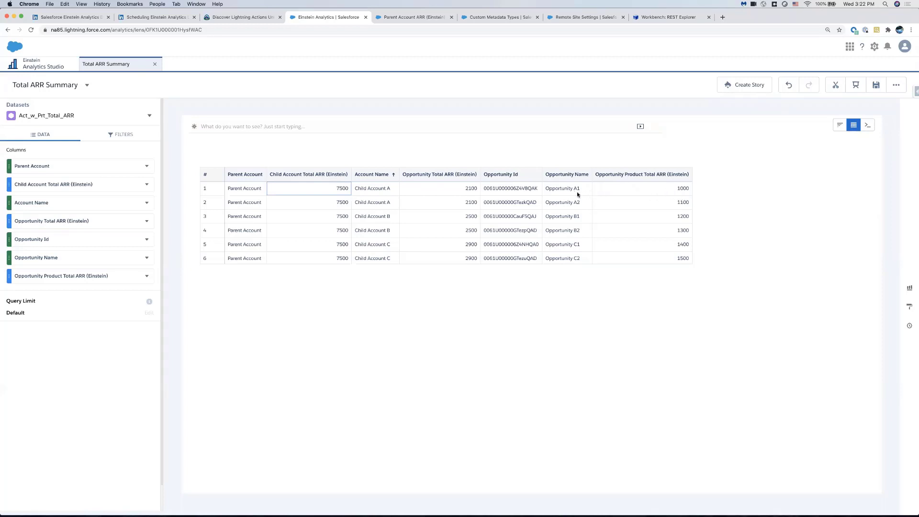
left_click(639, 191)
left_click(640, 204)
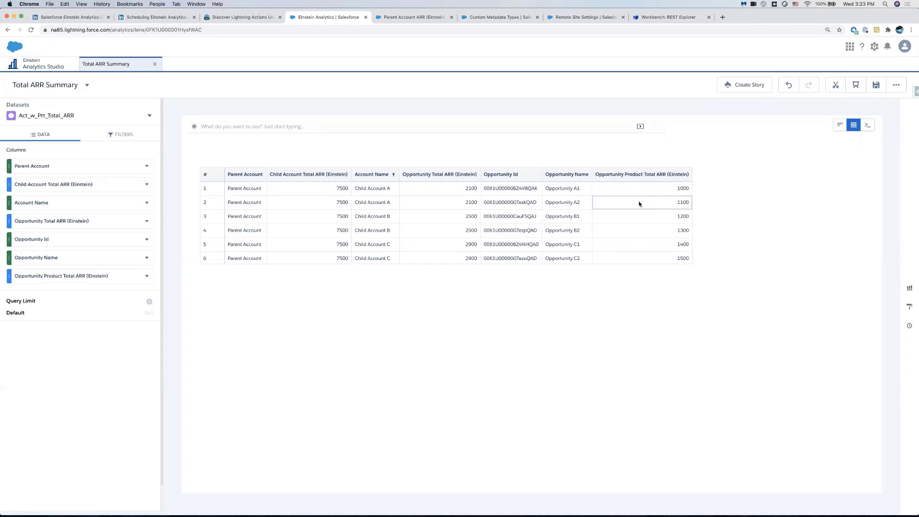
left_click(433, 190)
left_click(435, 220)
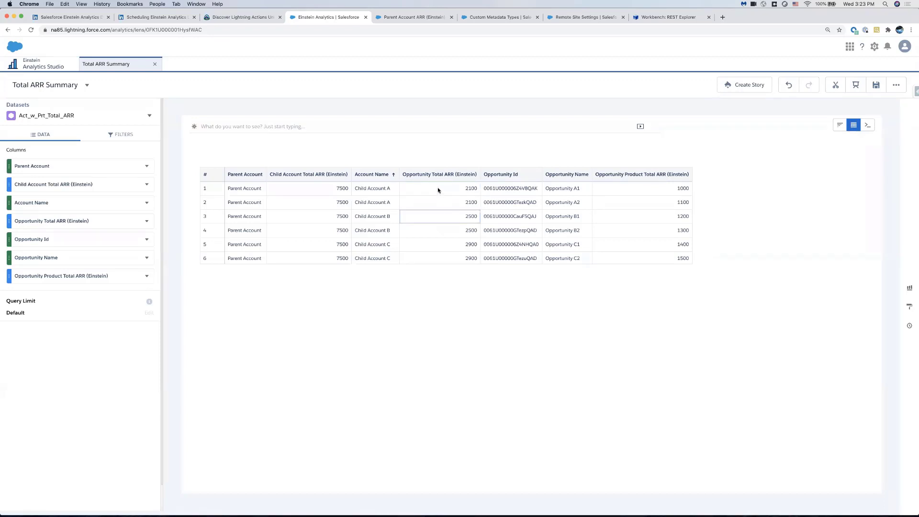
left_click(455, 260)
left_click(234, 188)
left_click(327, 190)
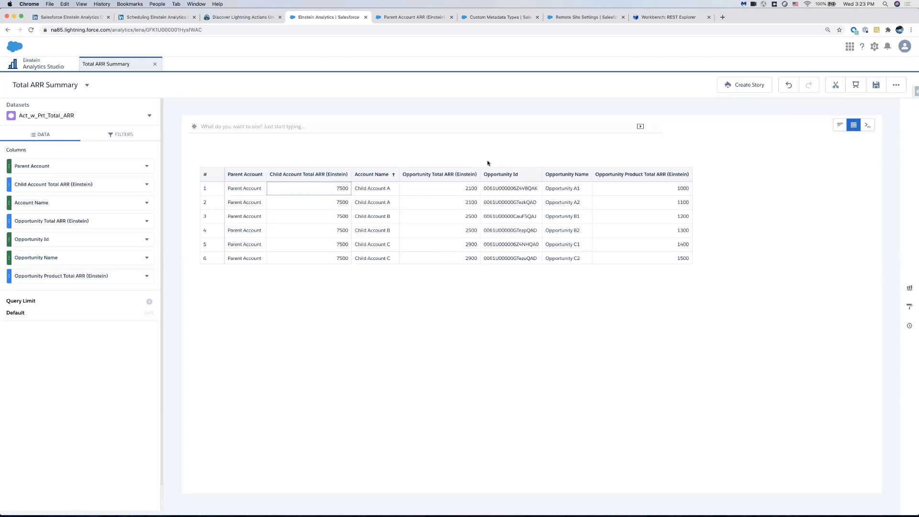
left_click(868, 126)
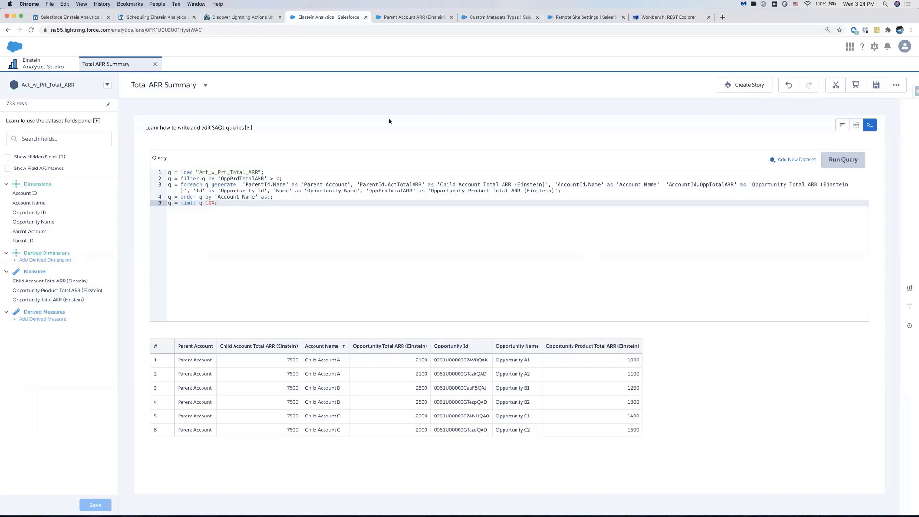
Examine the three Einstein ARR columns in the Parent Account ARR (Einstein) report, comparing them with the Total ARR Summary lens.
left_click(412, 19)
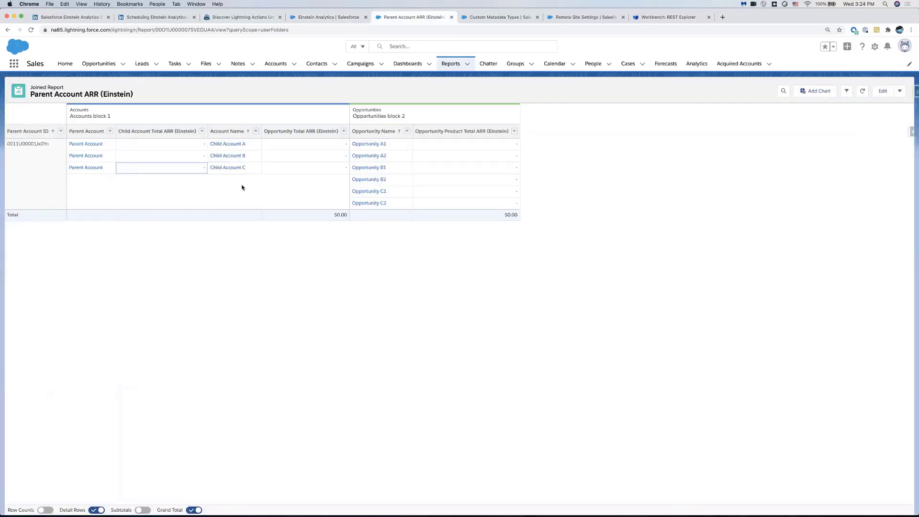
left_click(446, 146)
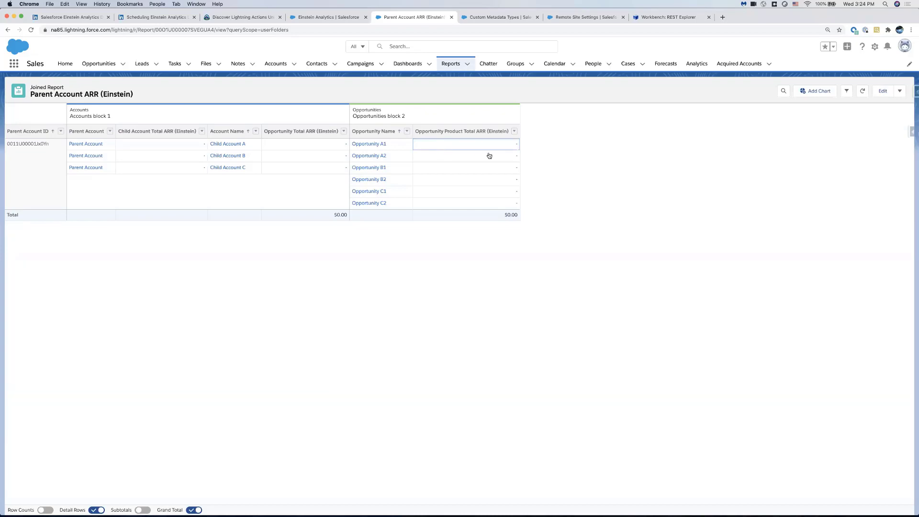
left_click(329, 17)
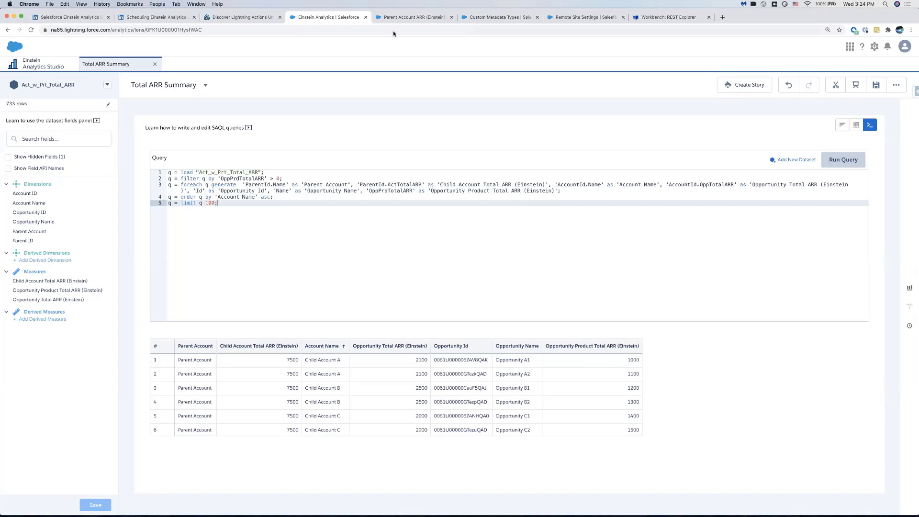
left_click(404, 19)
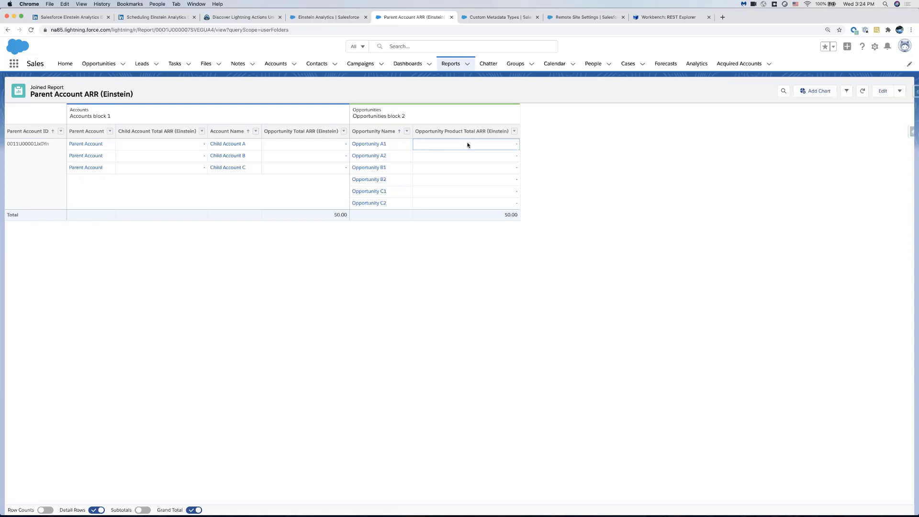
left_click(300, 144)
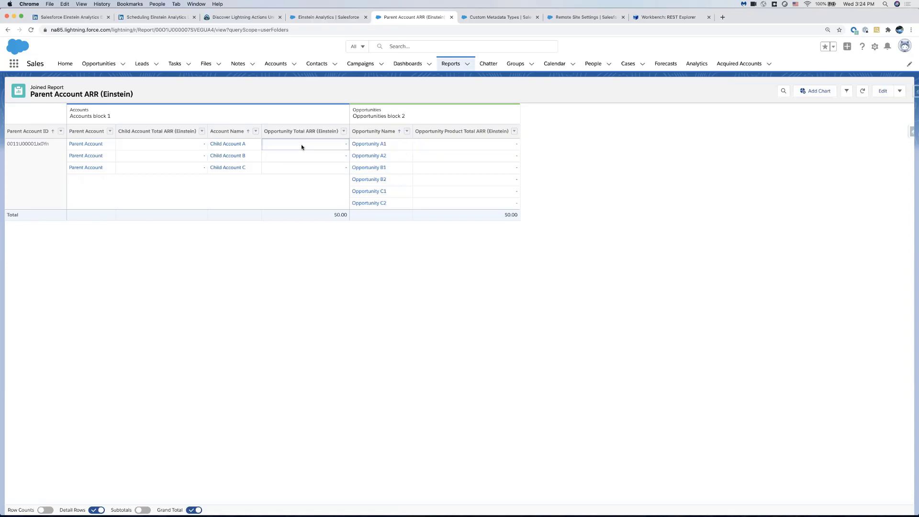
left_click(156, 146)
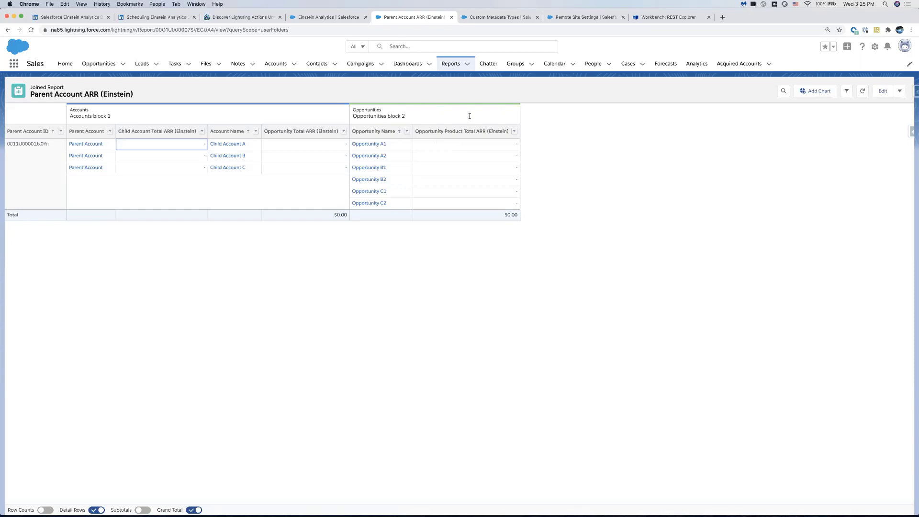
Review the object API name, Field 1 API name and Field 1 data type in the Opportunity Product Total ARR writeback metadata record.
left_click(496, 18)
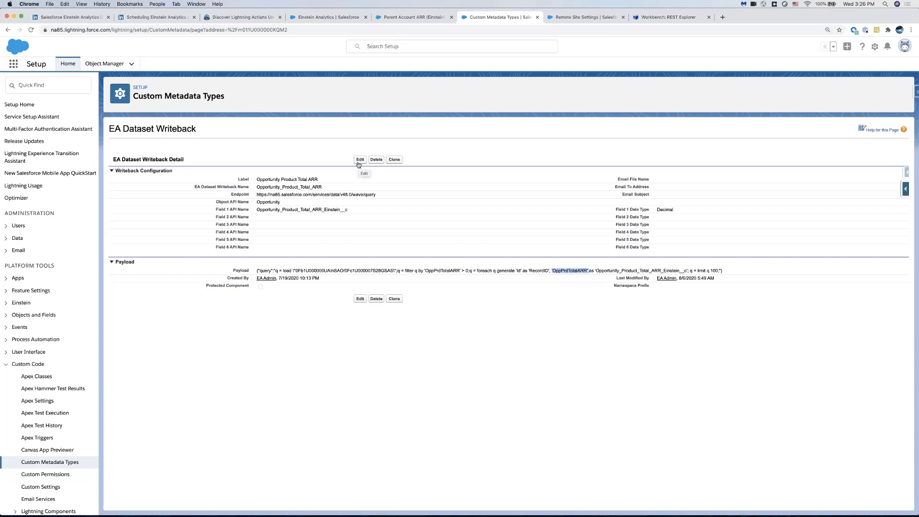
left_click(258, 201)
double_click(277, 201)
left_click_drag(256, 209, 362, 211)
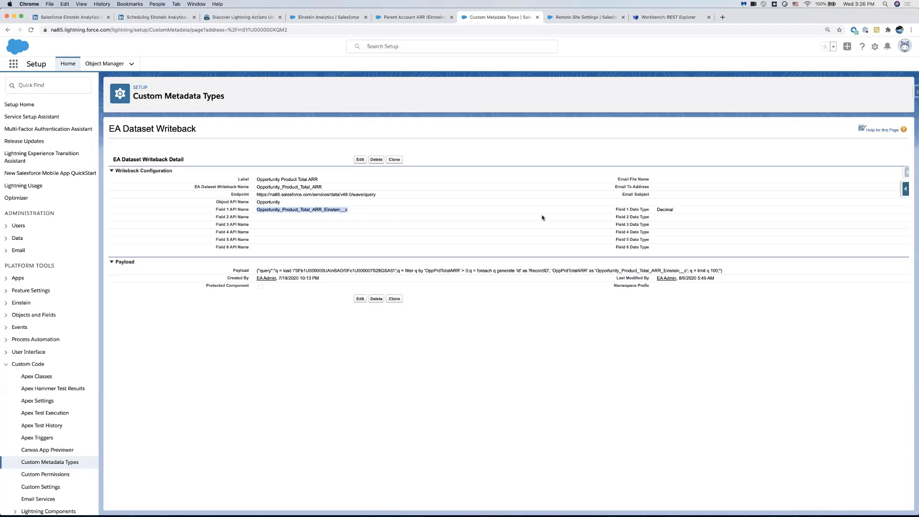
left_click_drag(657, 210, 672, 211)
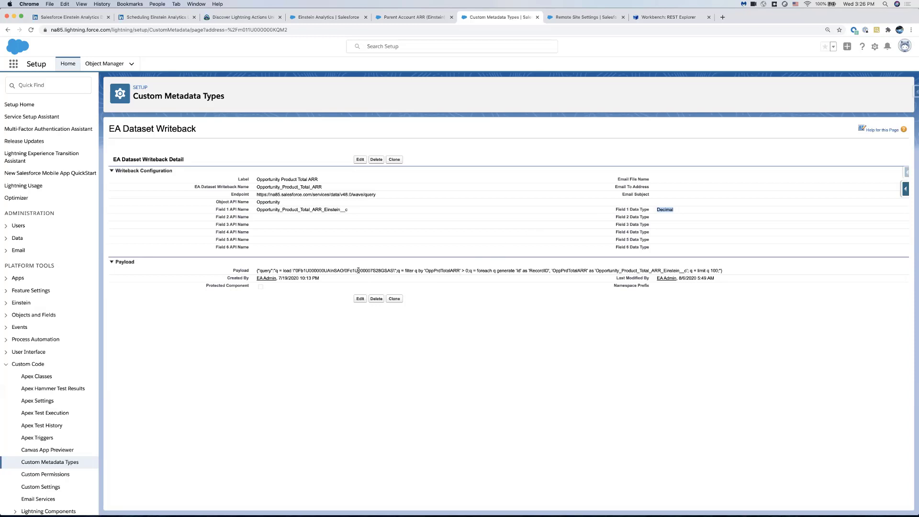
Examine the dataset reference, RecordID and OppPrdTotalARR parts of the writeback record's payload, comparing them with the lens's SAQL query.
double_click(346, 271)
left_click(337, 19)
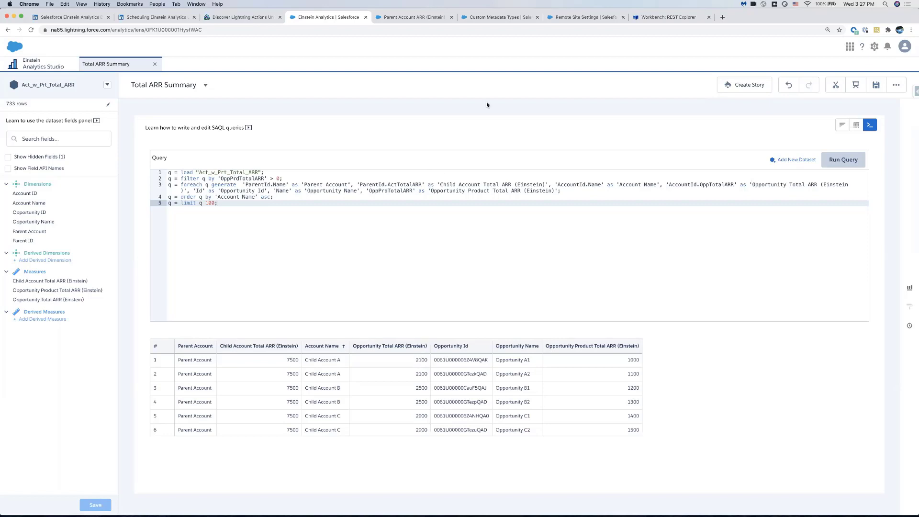
left_click(496, 17)
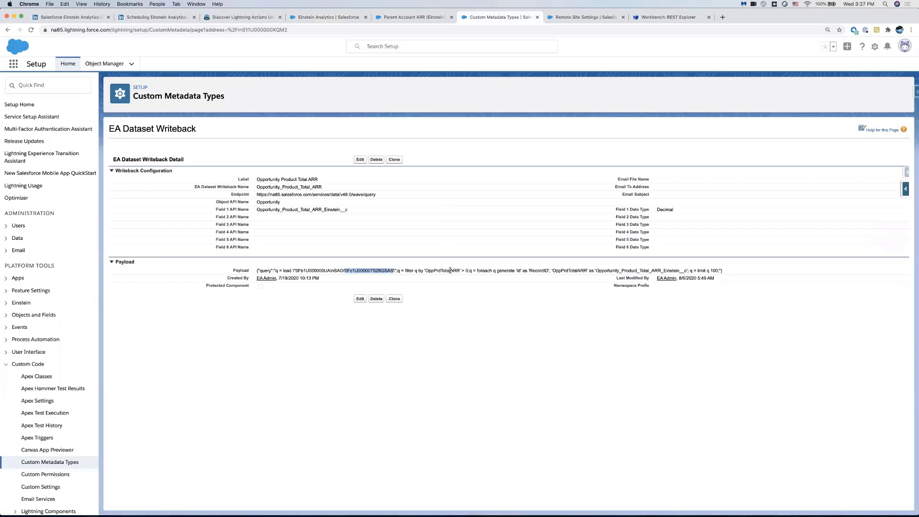
double_click(518, 271)
left_click_drag(552, 270, 588, 271)
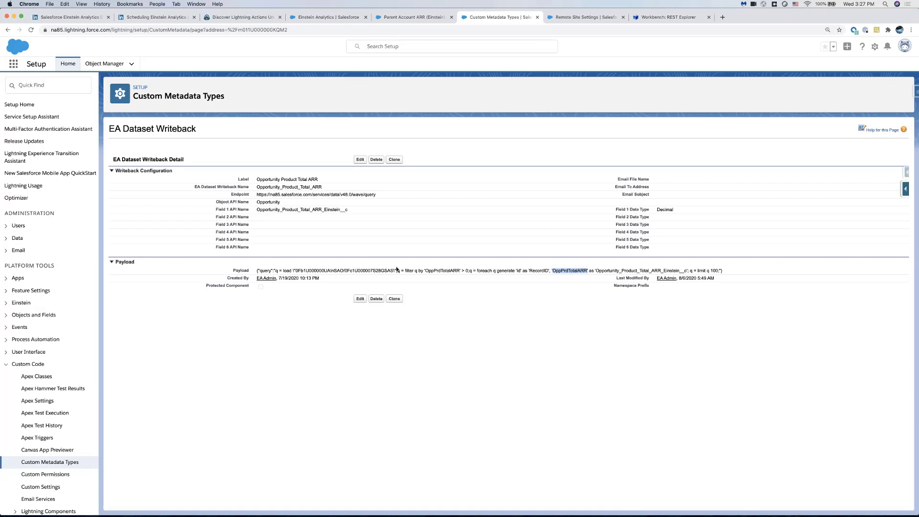
left_click(521, 271)
left_click_drag(551, 270, 585, 269)
Check the EA_REST_API remote site's name and URL against the endpoint in the EA Dataset Writeback record.
left_click(566, 20)
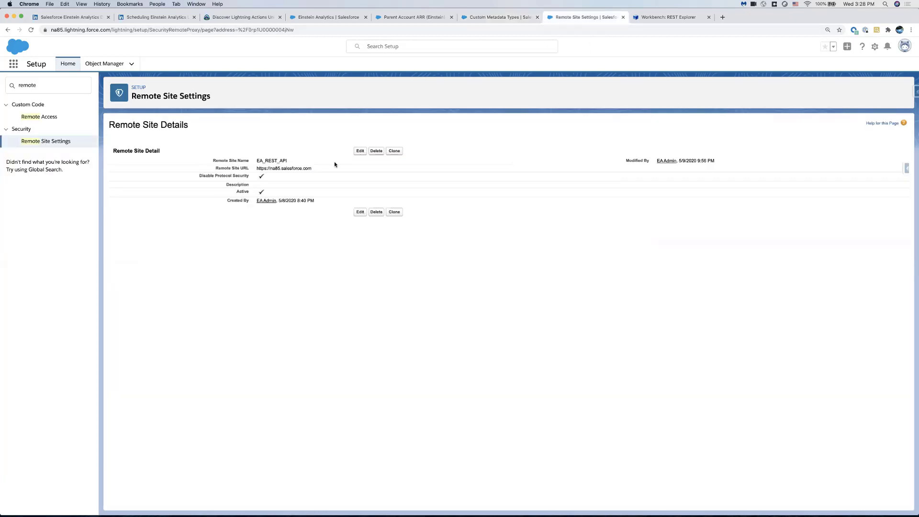
left_click_drag(256, 161, 313, 171)
left_click(505, 20)
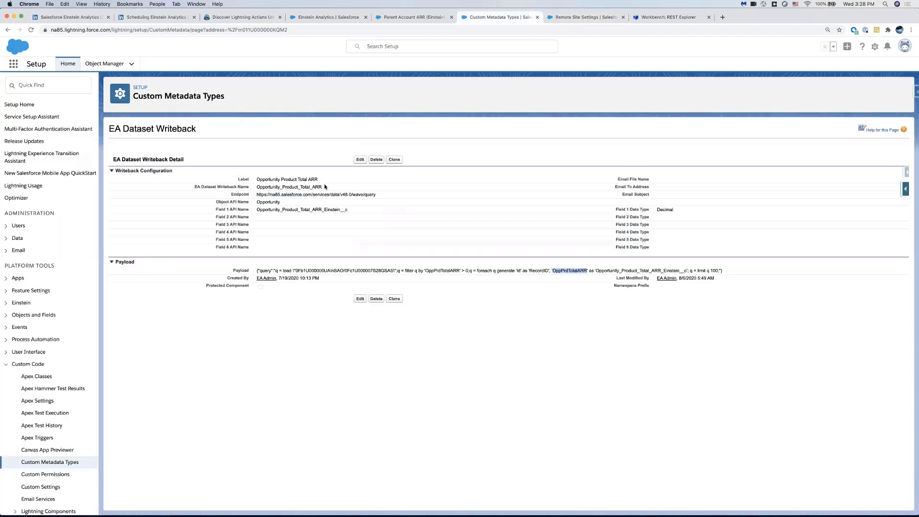
left_click_drag(256, 194, 386, 197)
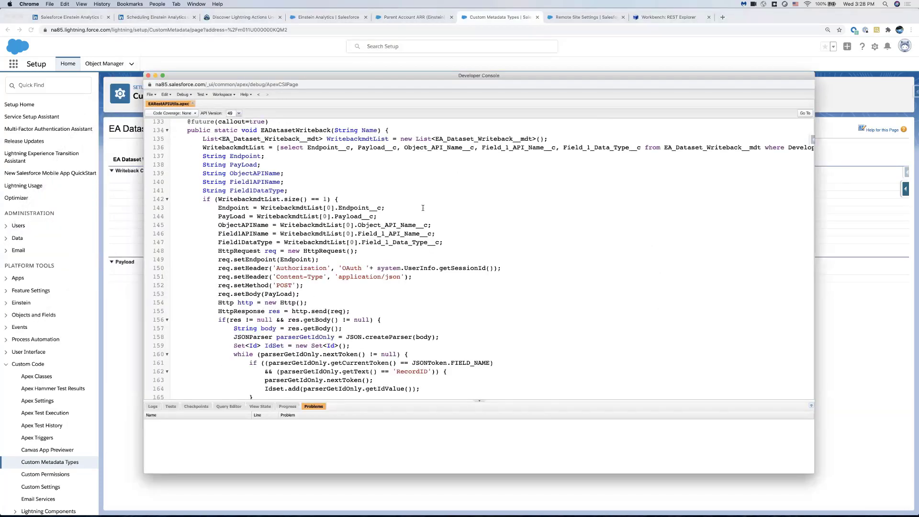
Examine the EA_Dataset_Writeback__mdt query and its endpoint, payload, object and field selections in the EADatasetWriteback method in the Developer Console.
double_click(286, 138)
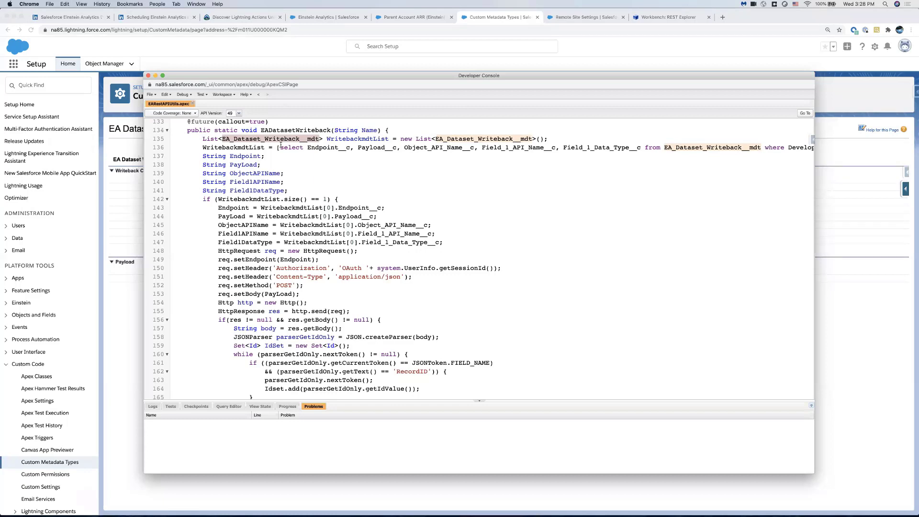
left_click(318, 147)
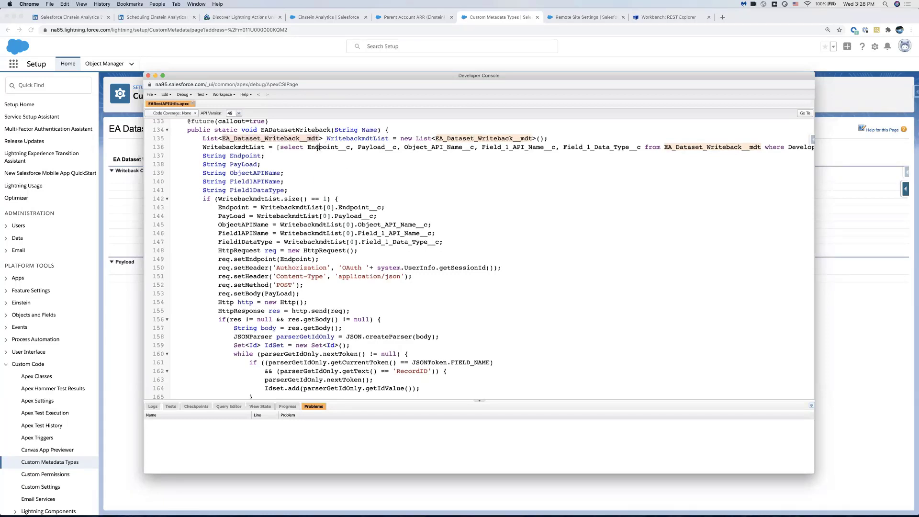
left_click(373, 147)
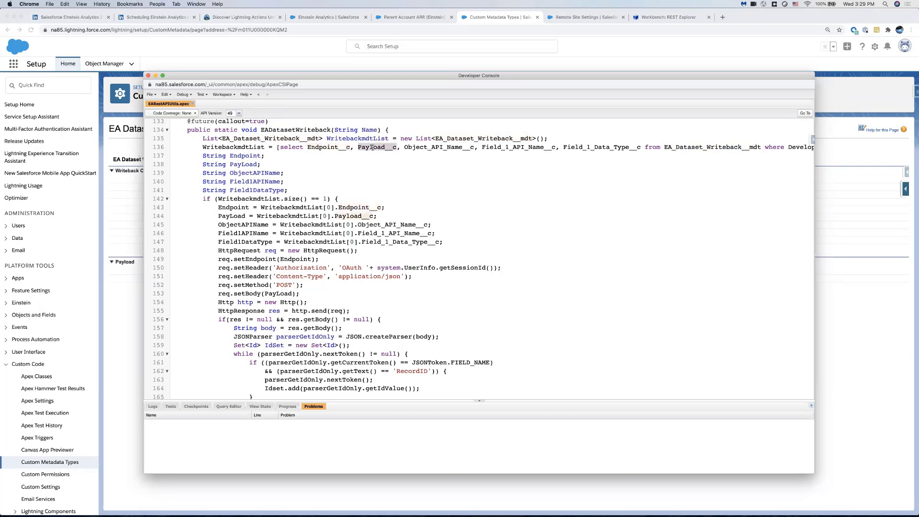
left_click(436, 147)
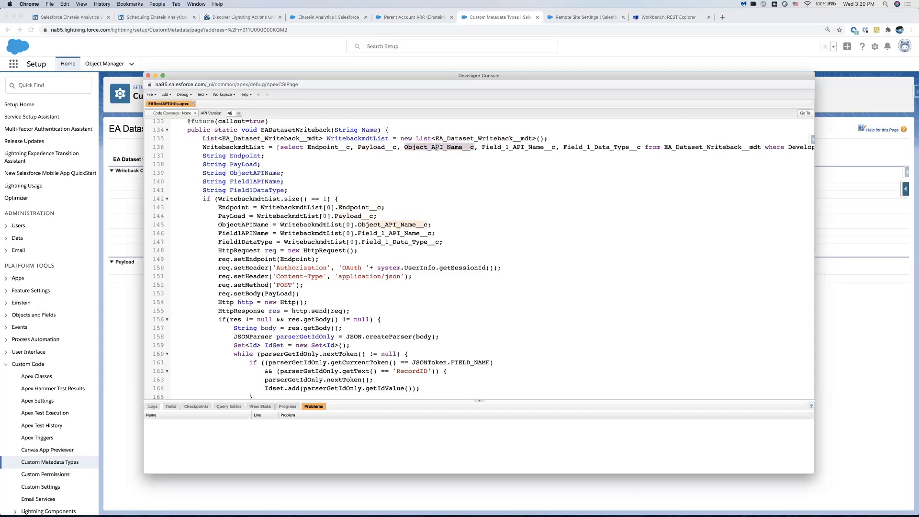
left_click(513, 147)
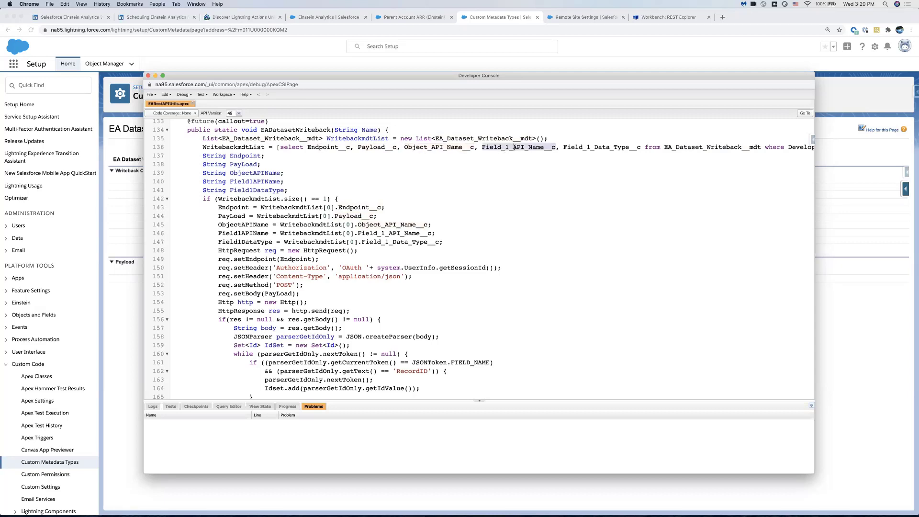
left_click(605, 147)
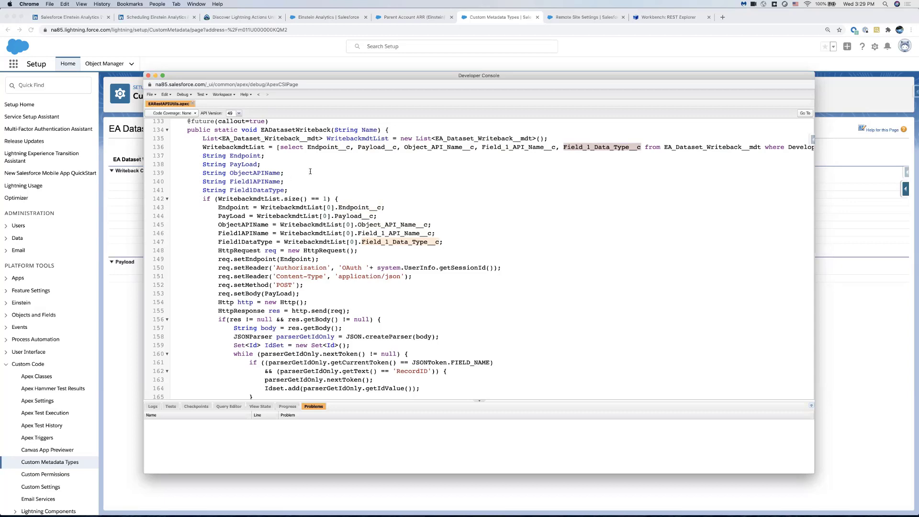
Review the EADatasetWriteback code that sends the HTTP request and stores the response body.
scroll(252, 242, "down", 2)
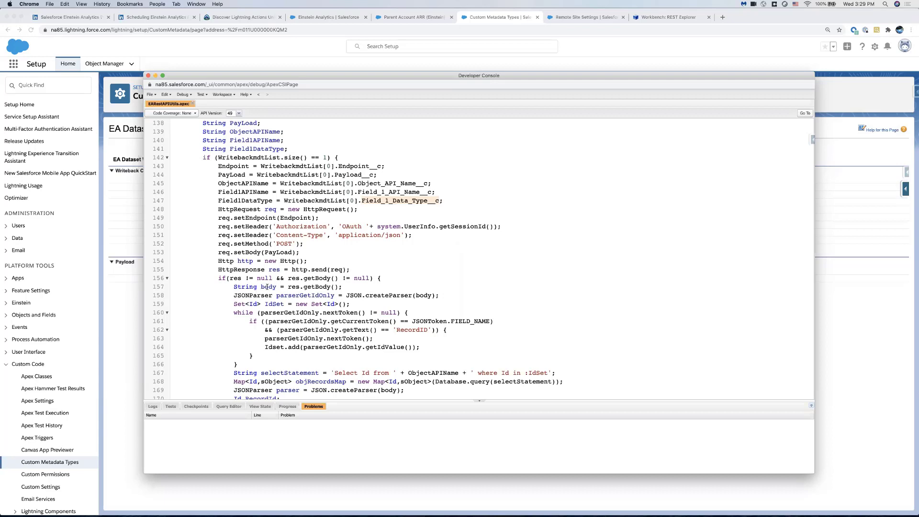
double_click(267, 287)
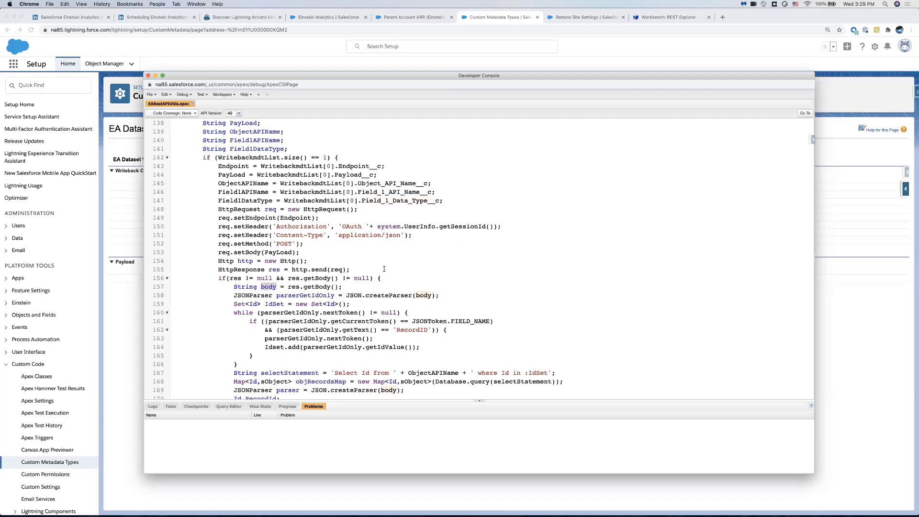
scroll(385, 270, "down", 2)
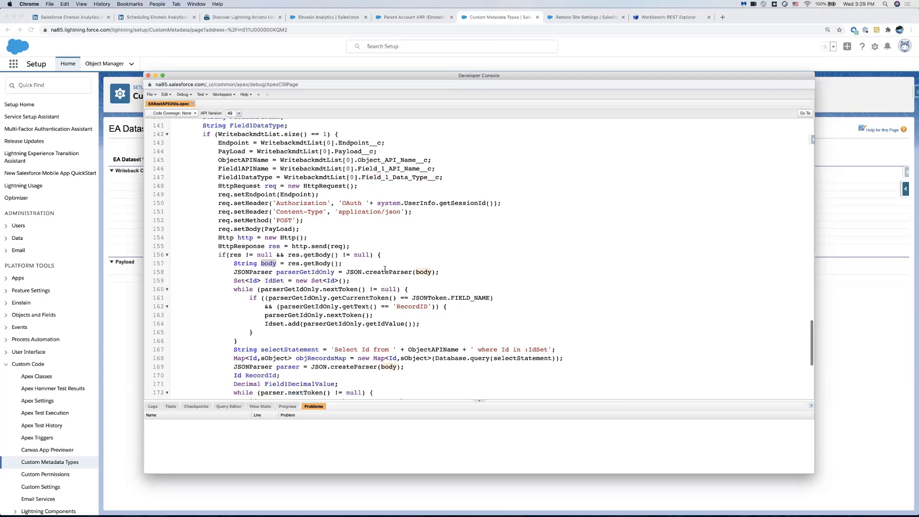
scroll(385, 270, "down", 3)
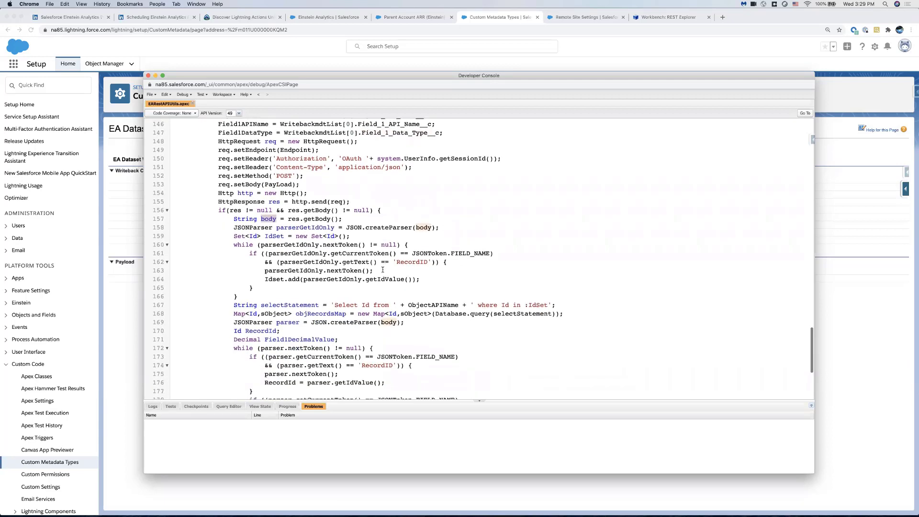
scroll(345, 257, "down", 3)
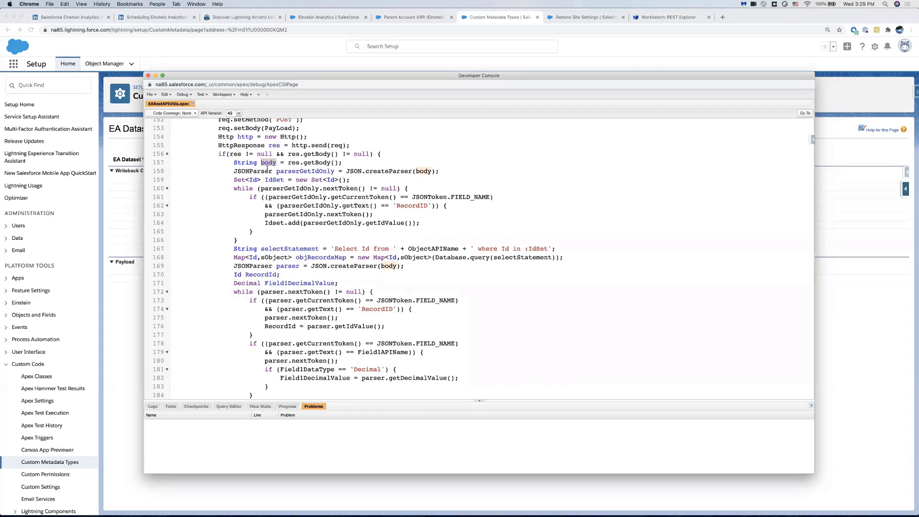
Examine the JSONParser loops that match RecordID and handle the Decimal field type in the response.
left_click_drag(234, 171, 272, 170)
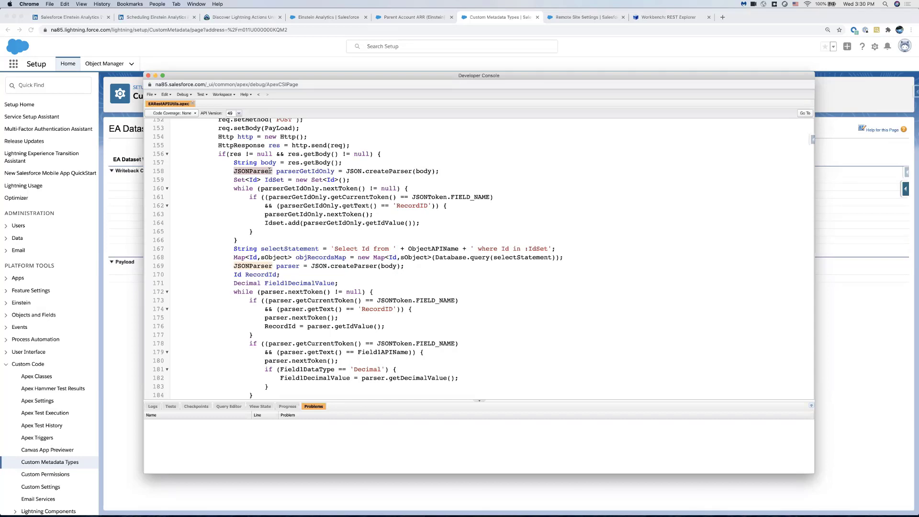
double_click(414, 205)
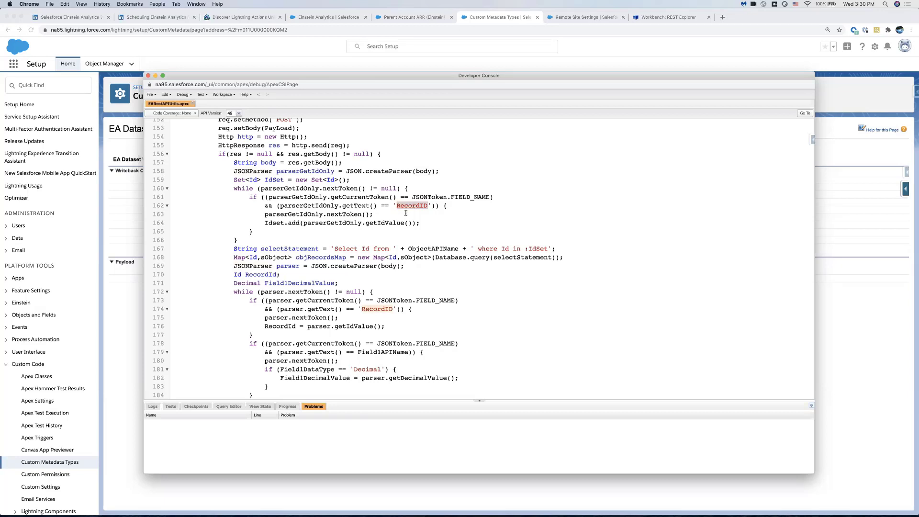
scroll(413, 238, "down", 3)
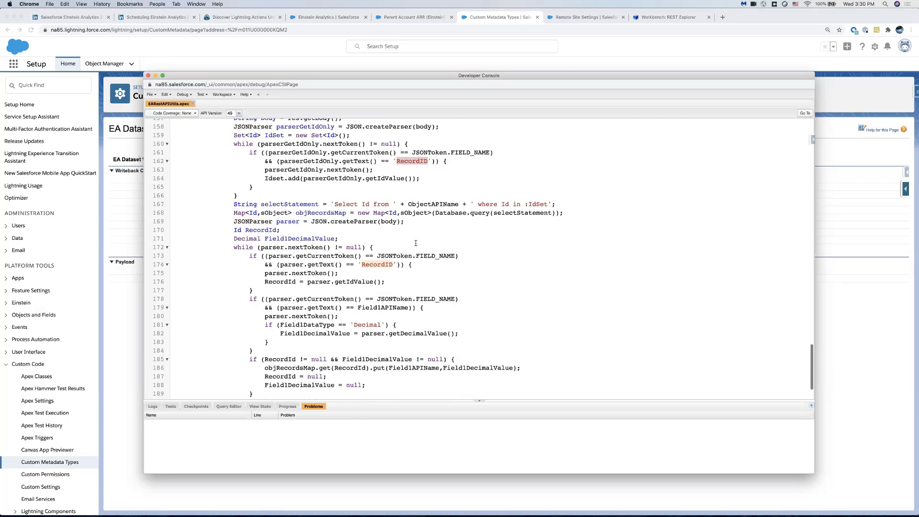
double_click(369, 326)
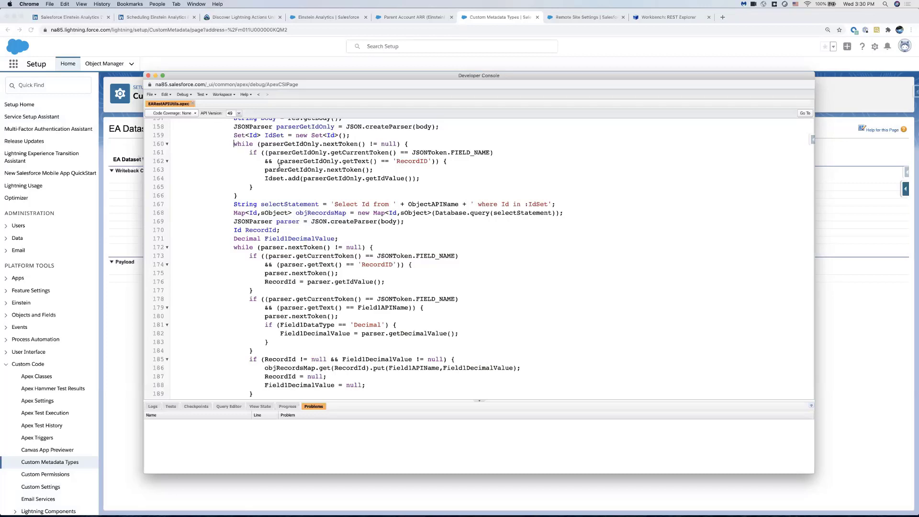
Examine the while loop that collects record IDs by RecordID and the second loop that parses the RecordID and Field1APIName values.
left_click_drag(235, 144, 405, 221)
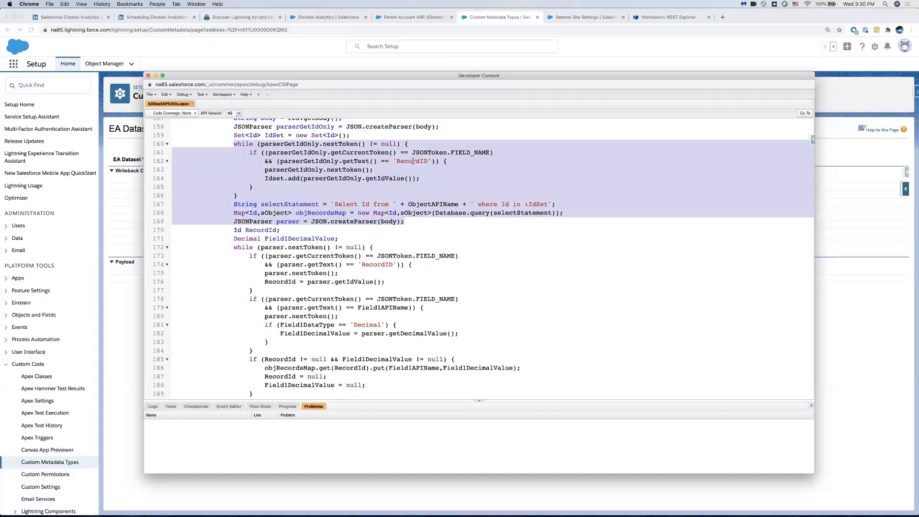
double_click(413, 161)
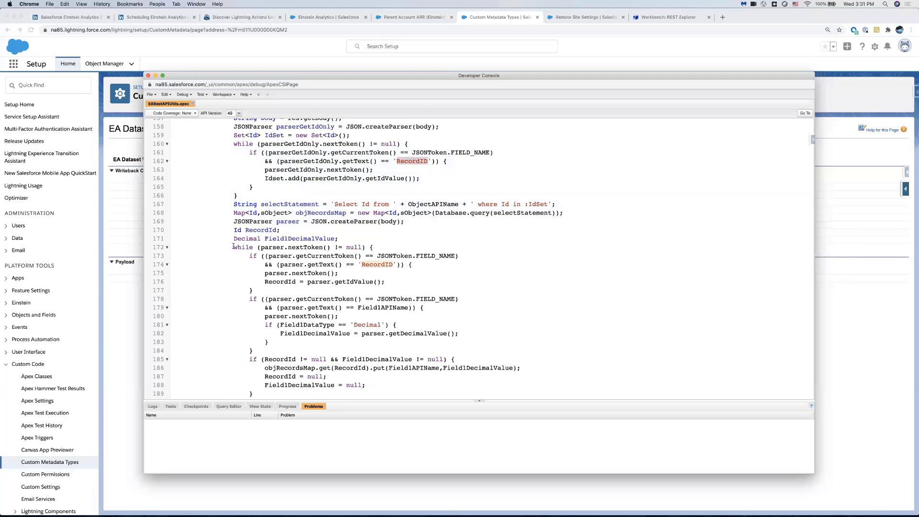
left_click_drag(233, 246, 263, 331)
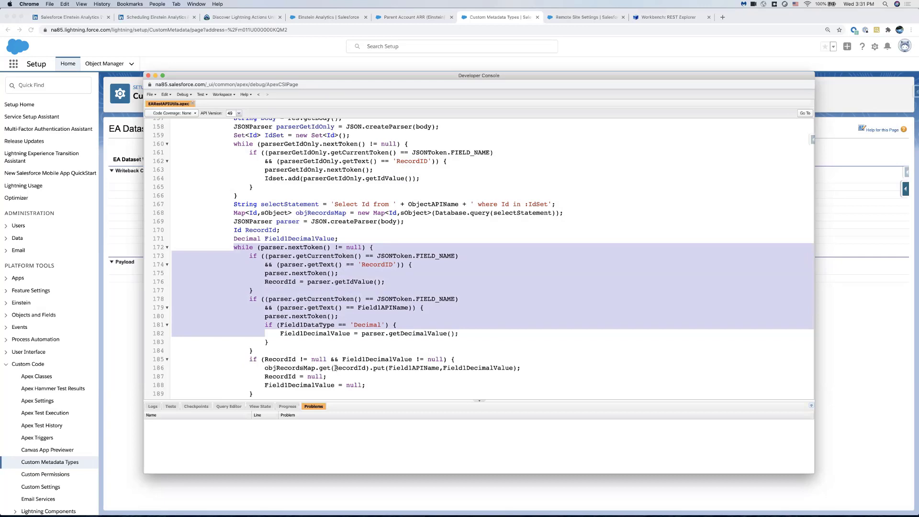
Review the objRecordsMap put call with Field1APIName and Field1DecimalValue, and the closing update statement for the mapped records.
left_click_drag(334, 368, 440, 368)
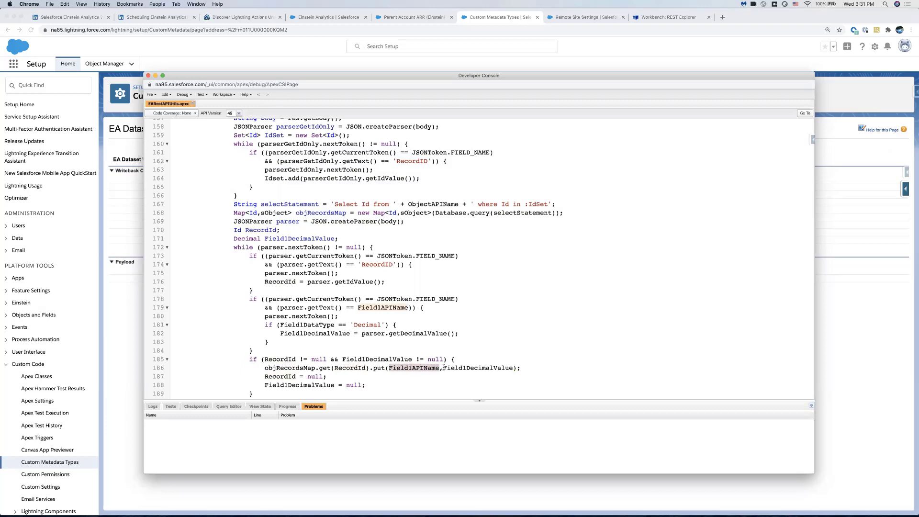
left_click_drag(444, 368, 510, 372)
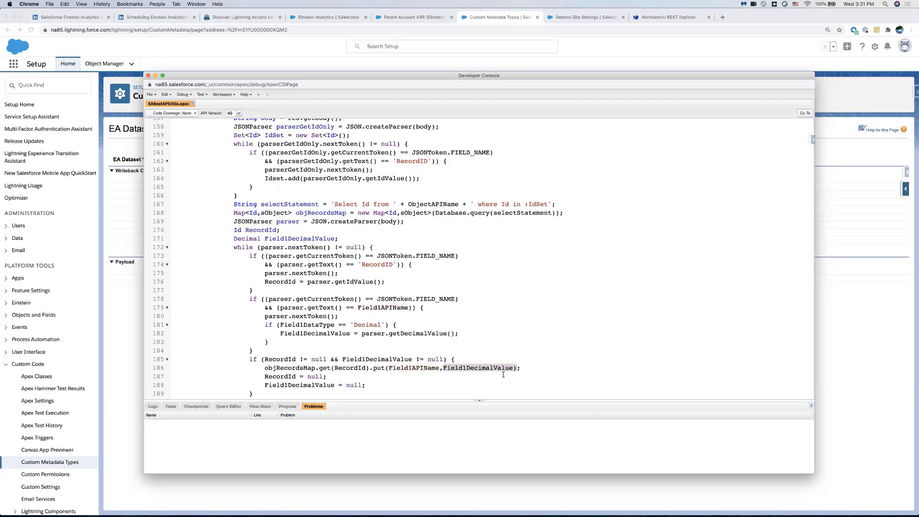
scroll(371, 365, "down", 3)
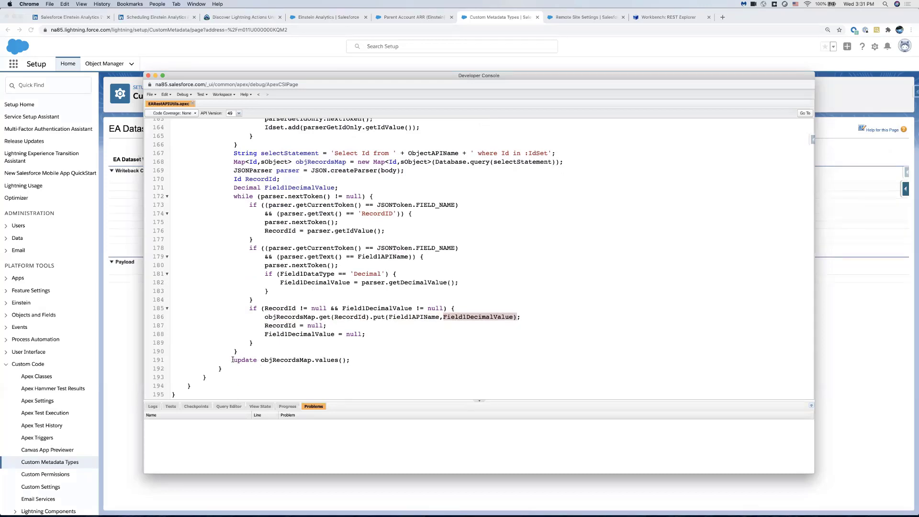
left_click_drag(233, 360, 350, 361)
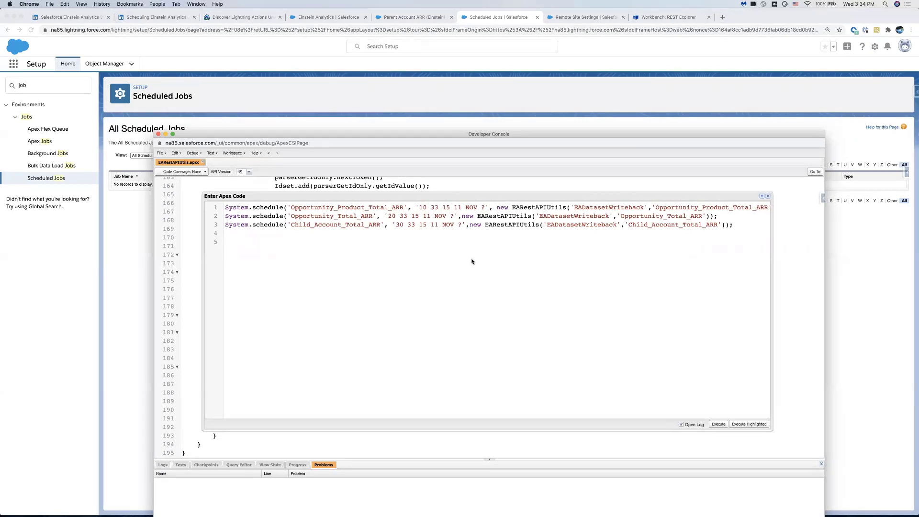
Set the minute value to 36 in the cron expressions of the three System.schedule statements in the anonymous Apex code.
left_click(437, 207)
key("BackSpace")
type("6")
left_click(408, 215)
key("BackSpace")
type("6")
key("BackSpace")
type("6")
Execute the anonymous Apex scheduling code and reload the Scheduled Jobs page in Setup.
left_click(718, 424)
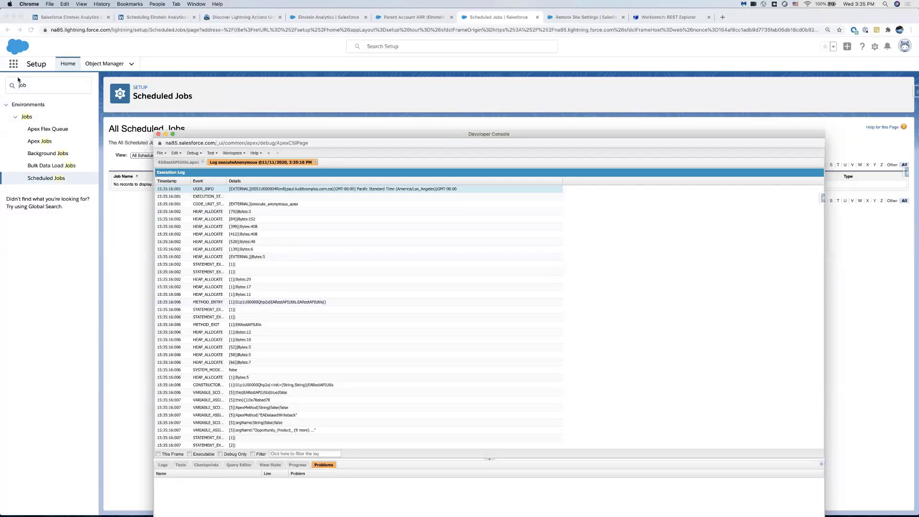
left_click(76, 267)
left_click(31, 30)
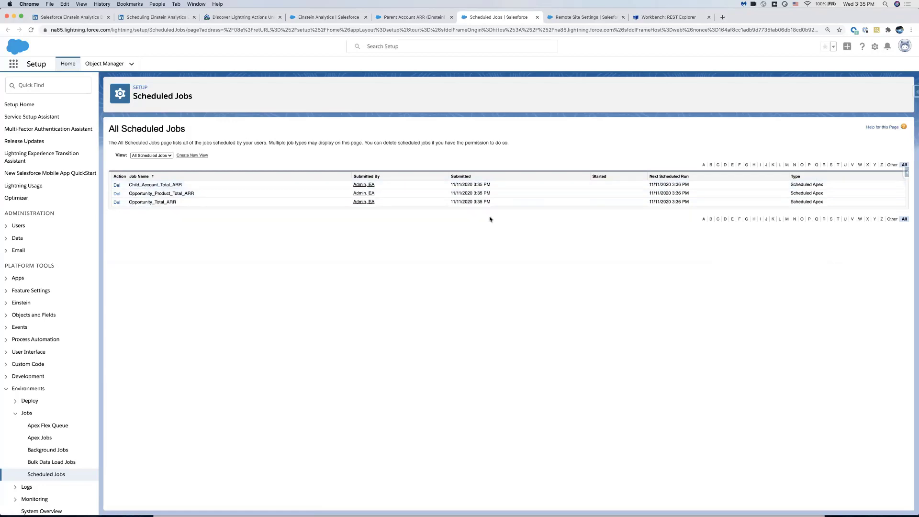
Find the Apex Jobs page in Setup and sort its job list by submitted date, newest first.
left_click(29, 84)
type("ap")
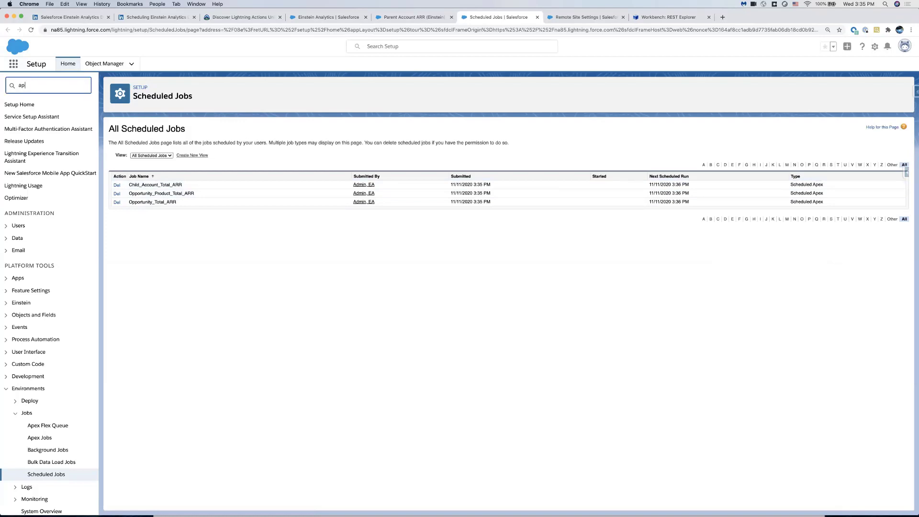
type("ex ")
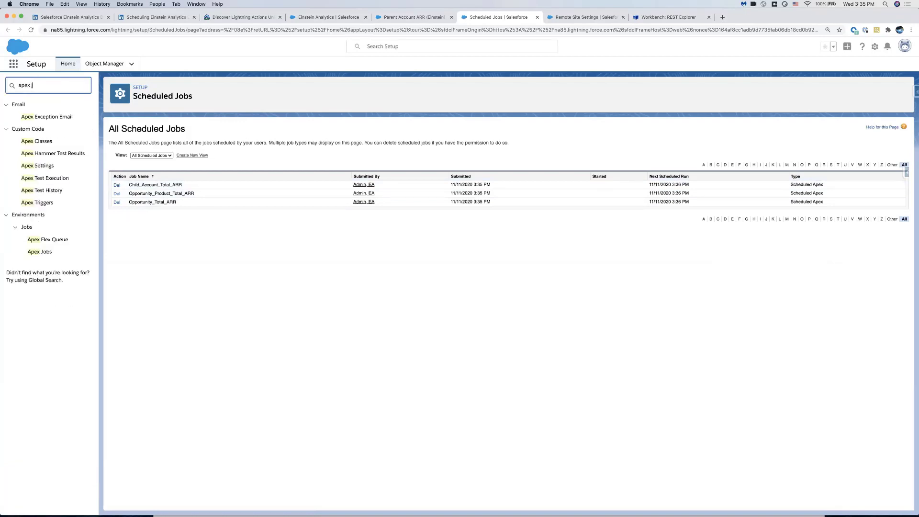
type("j")
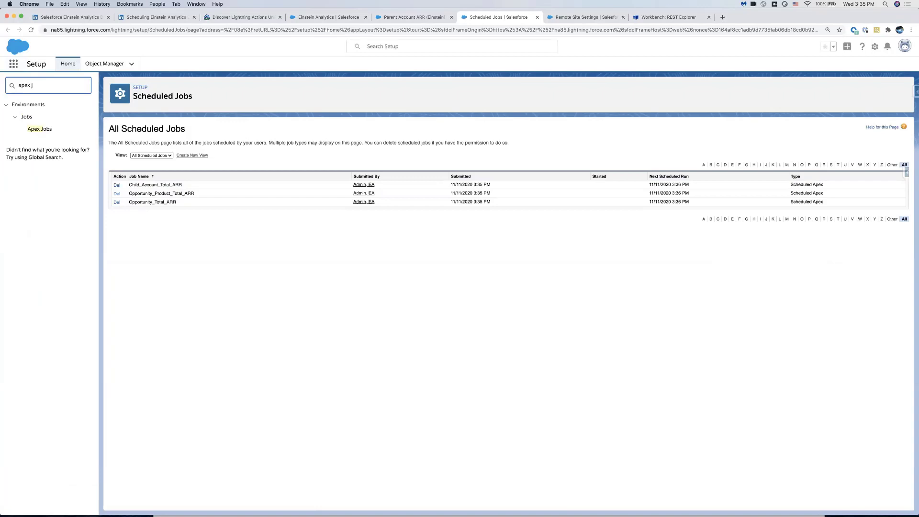
left_click(47, 131)
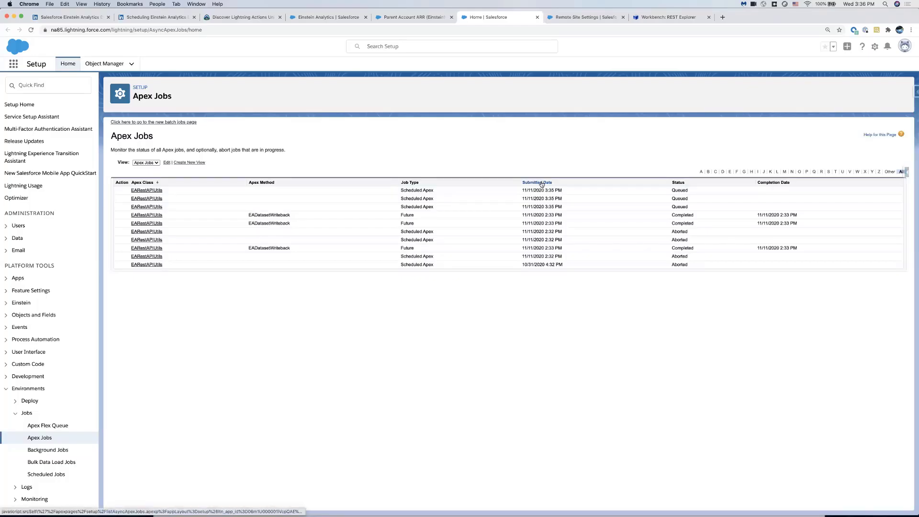
left_click(541, 182)
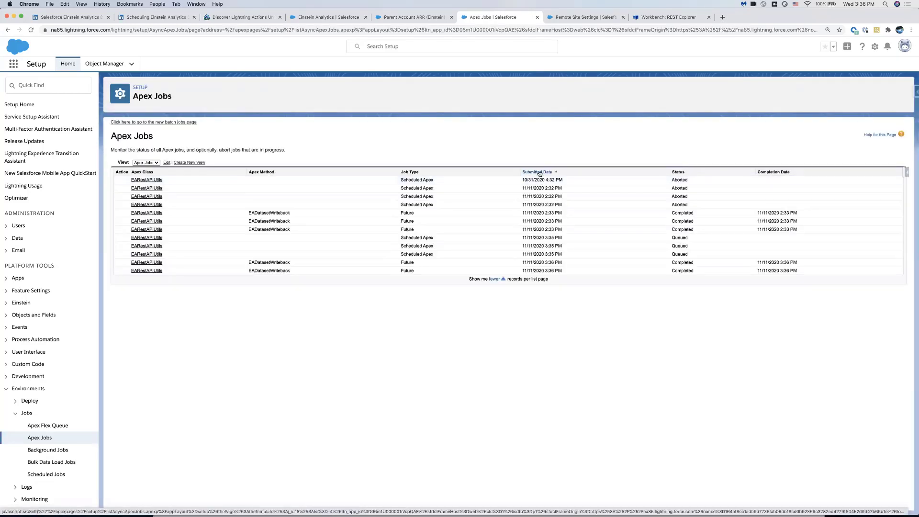
left_click(539, 172)
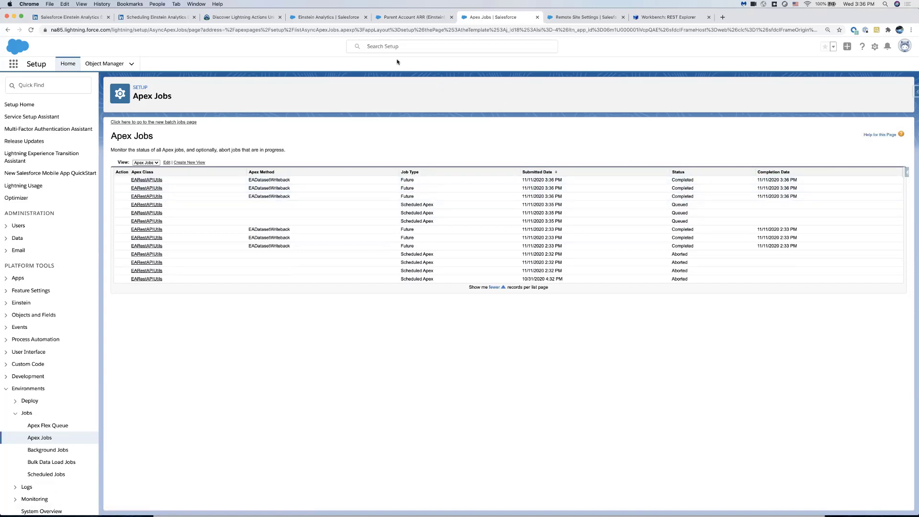
Switch to the Parent Account ARR (Einstein) report and refresh its data.
left_click(386, 18)
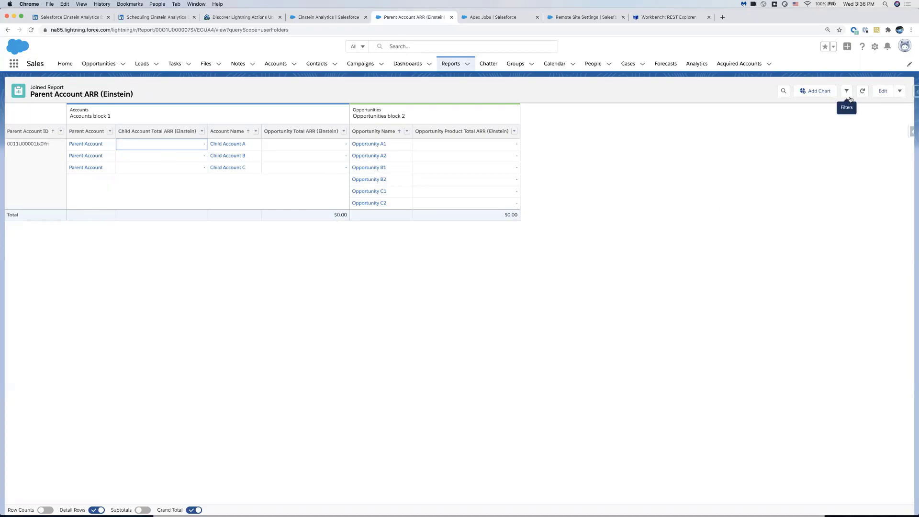
left_click(862, 92)
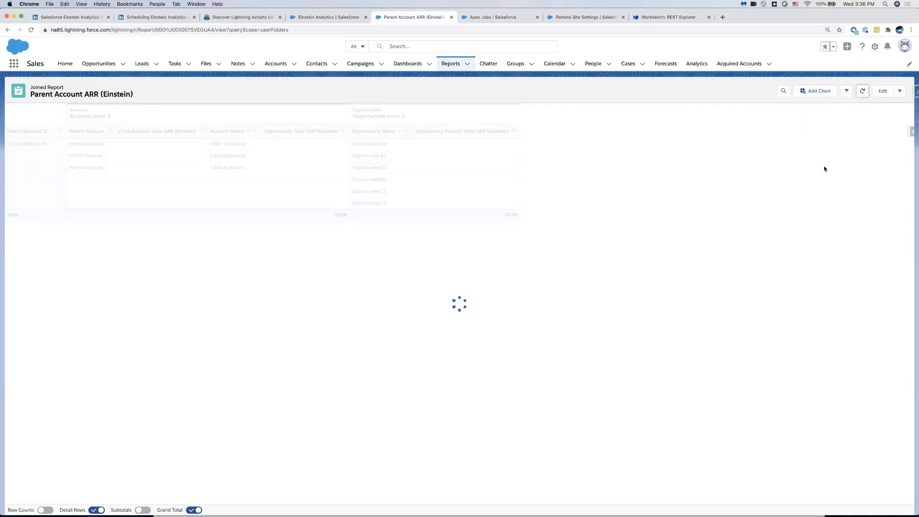